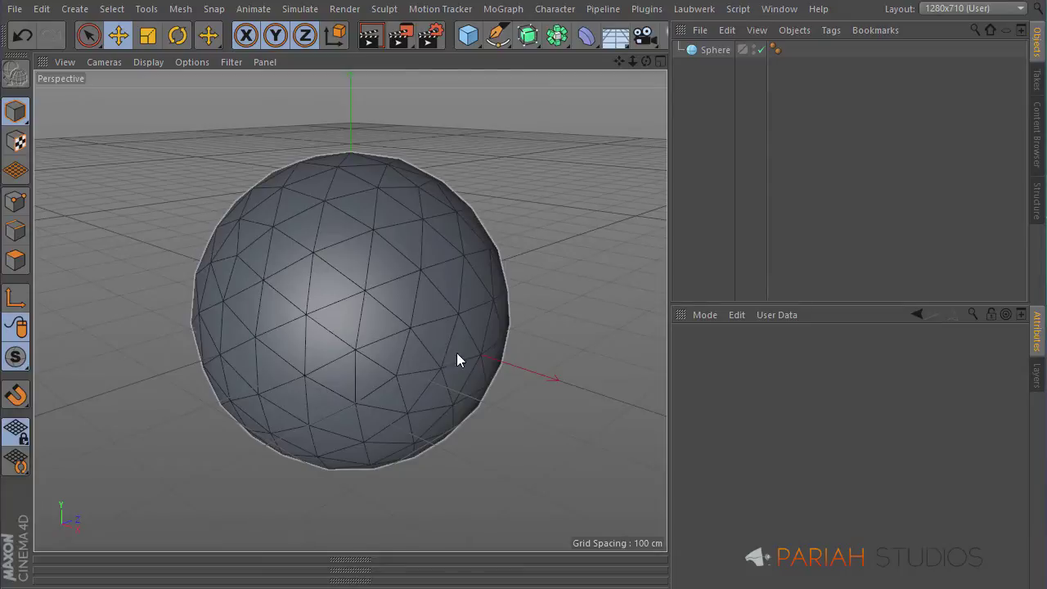
- Add a cylinder and scale it down to roughly 60% size
click(473, 42)
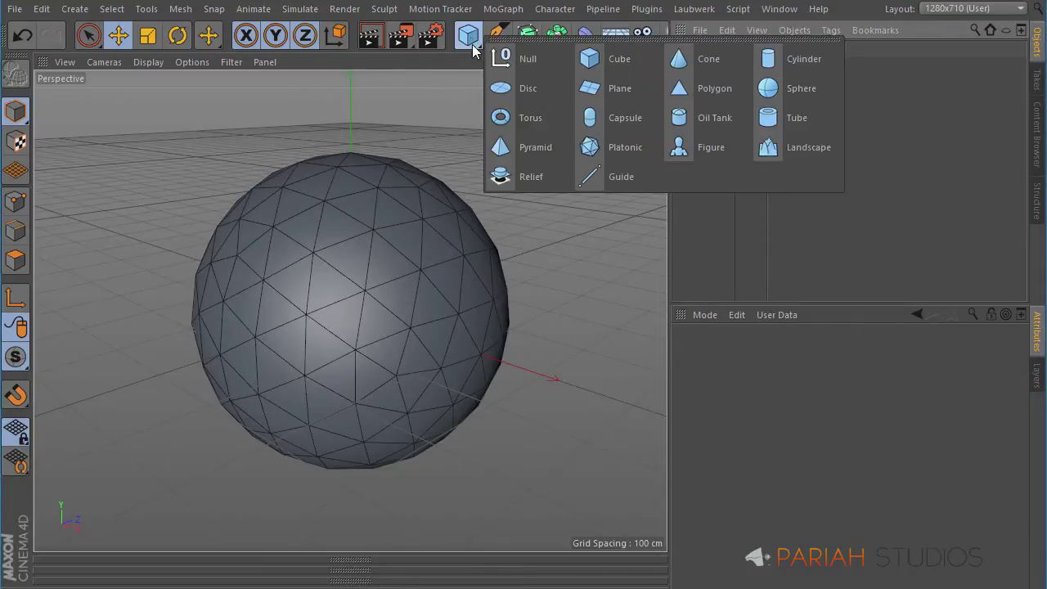
click(802, 59)
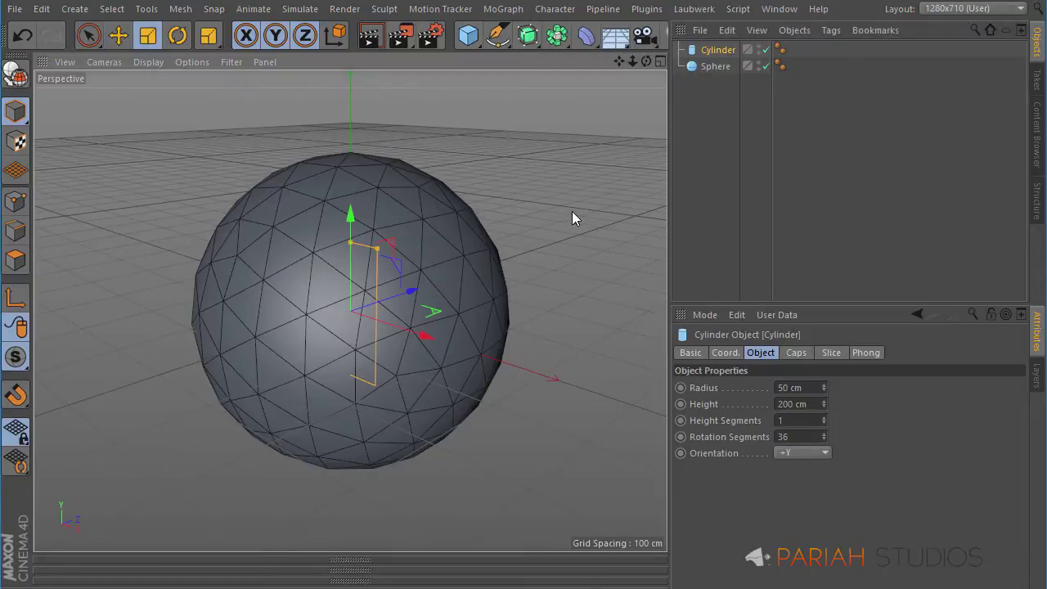
key(t)
drag(564, 215, 395, 369)
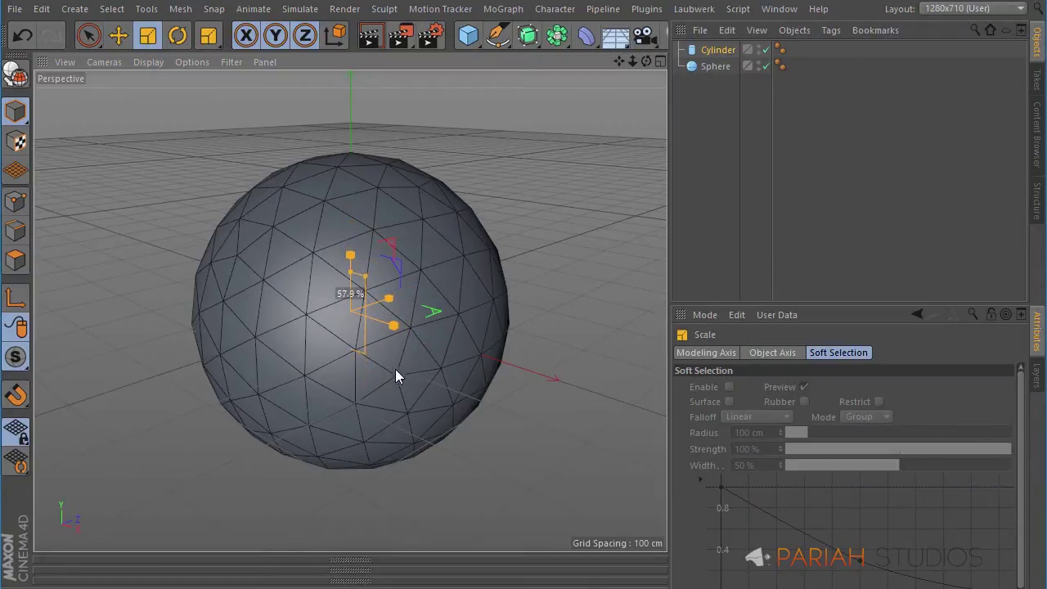
- Move the cylinder into place just off the sphere's right edge
key(e)
drag(423, 334, 650, 341)
alt+drag(427, 299, 550, 331)
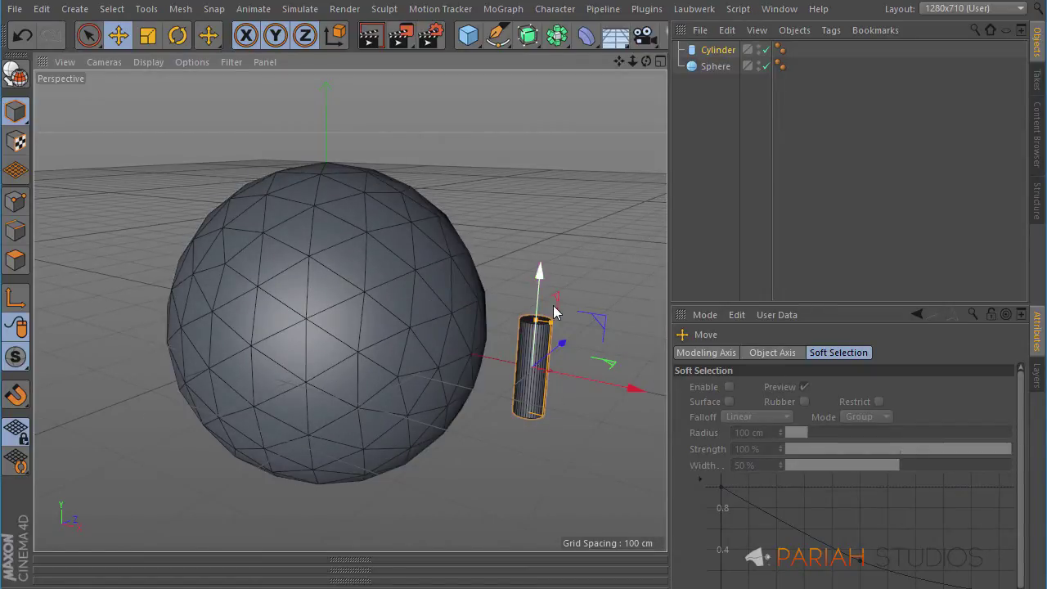
alt+middle_drag(384, 285, 414, 279)
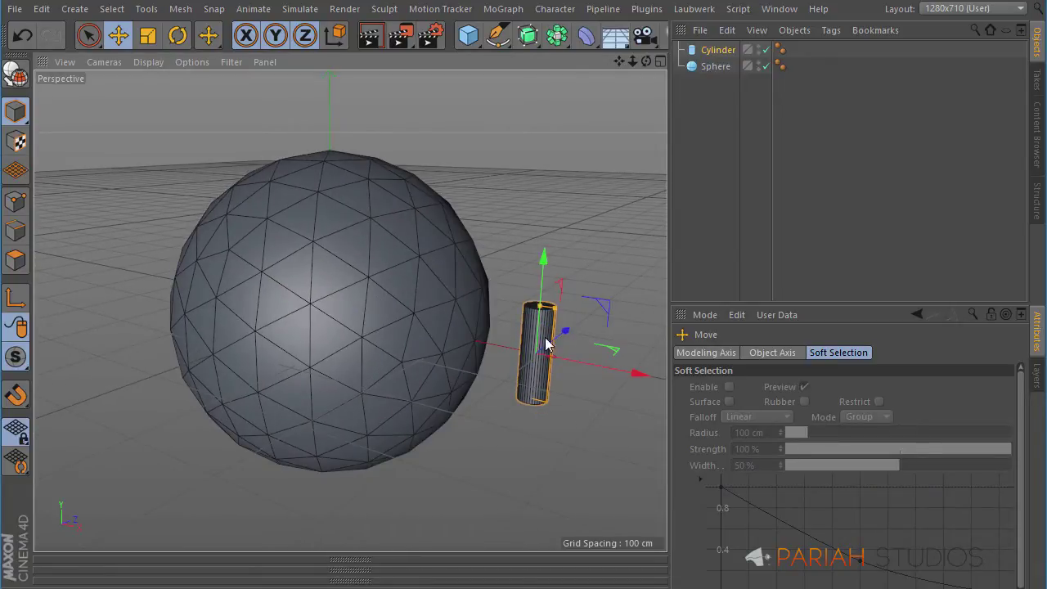
- Add a Constraint tag to the Cylinder via Character Tags
right_click(713, 52)
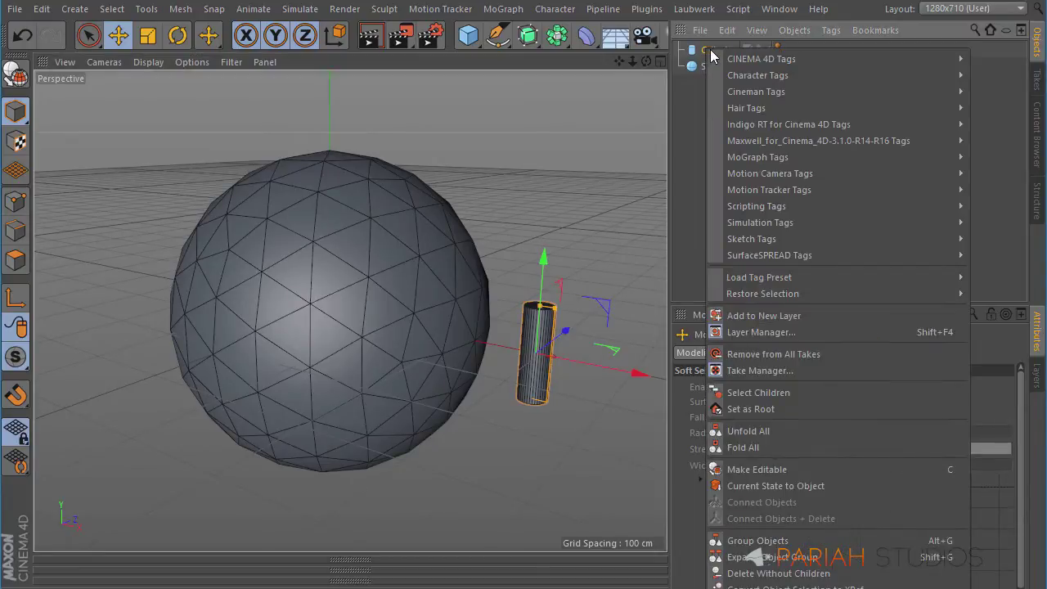
mouse_move(731, 75)
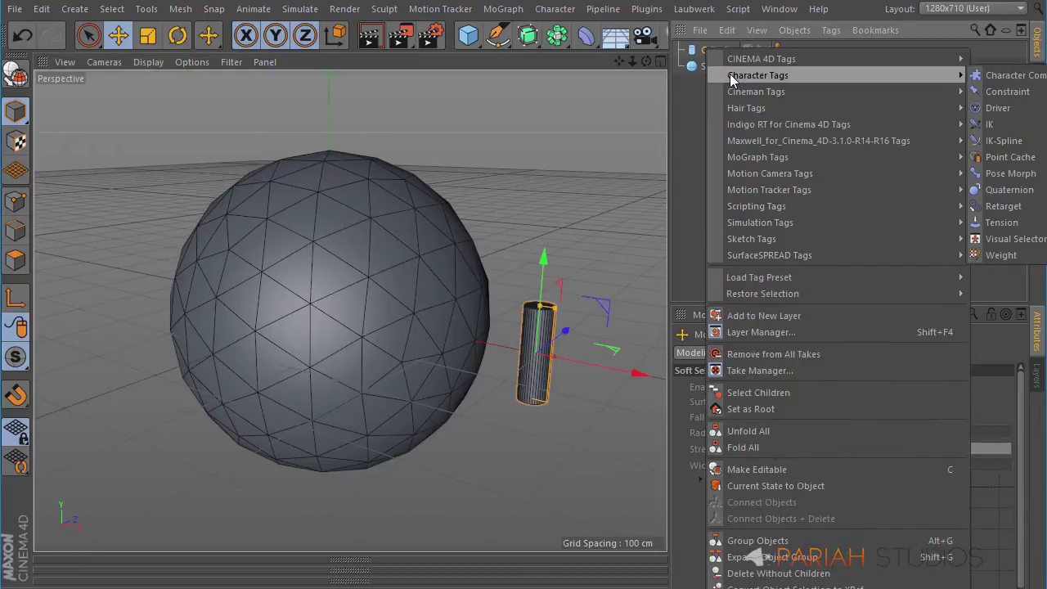
click(1007, 91)
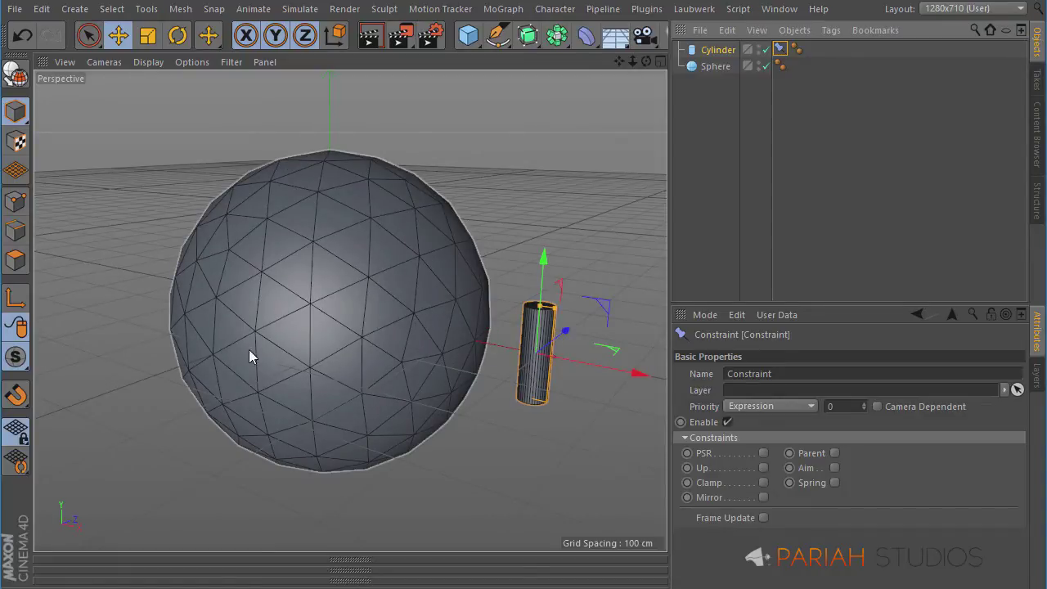
- Enable Clamp with the Sphere as target and To set to Surface
click(763, 482)
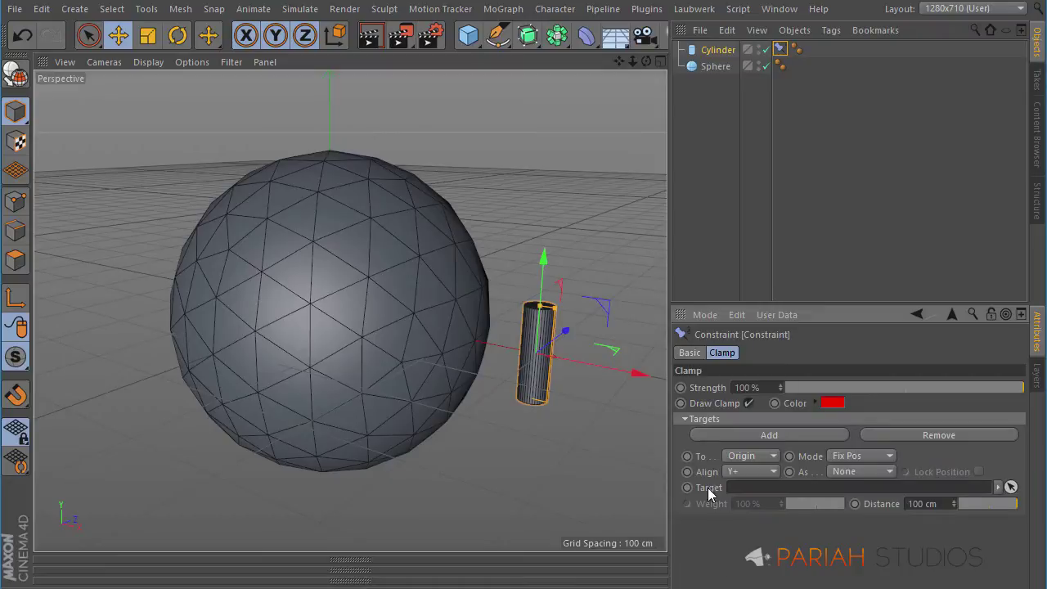
drag(715, 68, 752, 494)
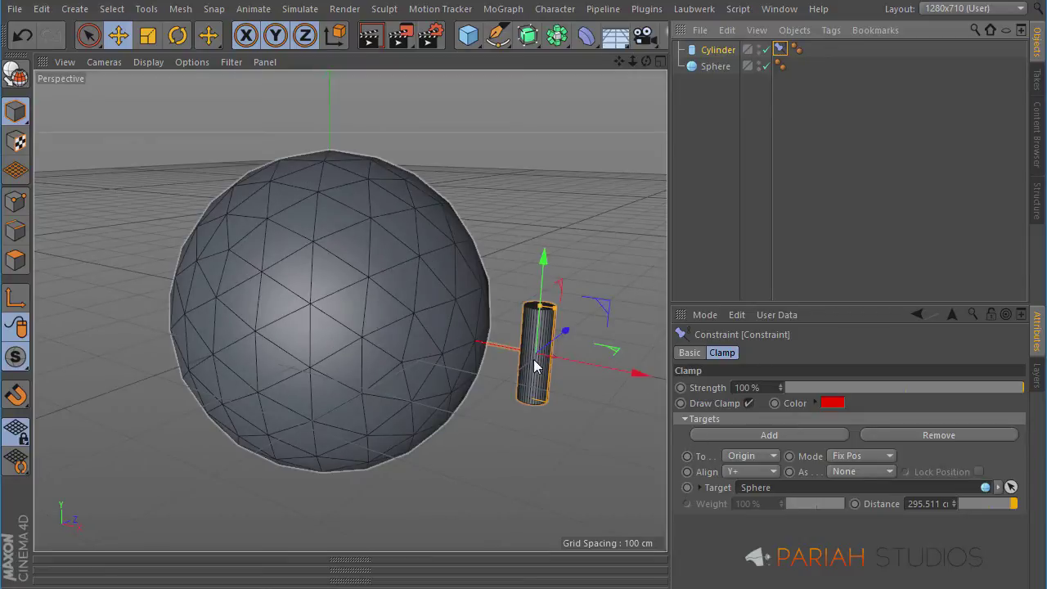
click(761, 456)
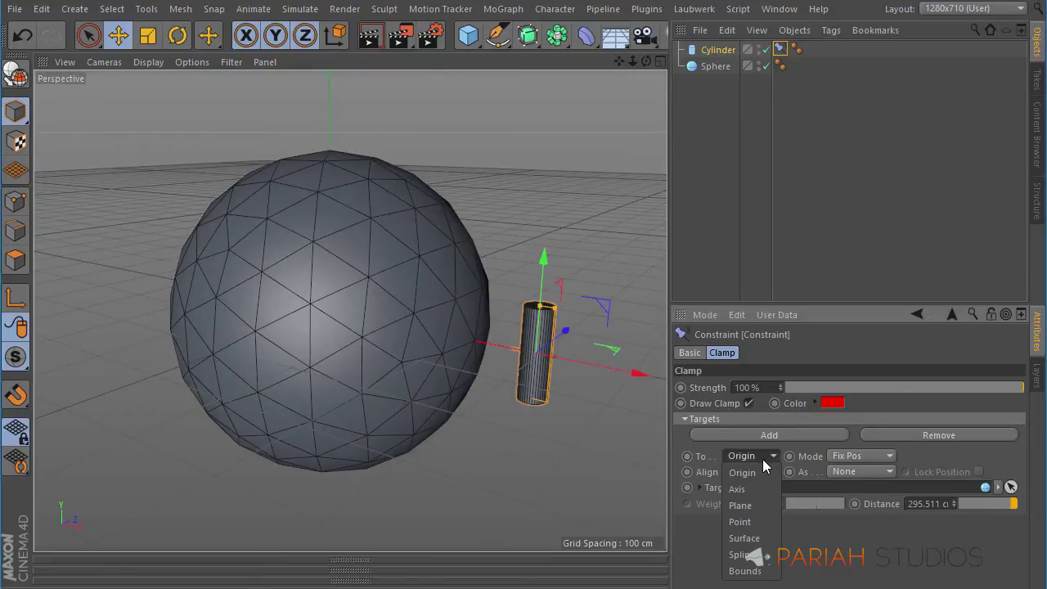
click(751, 538)
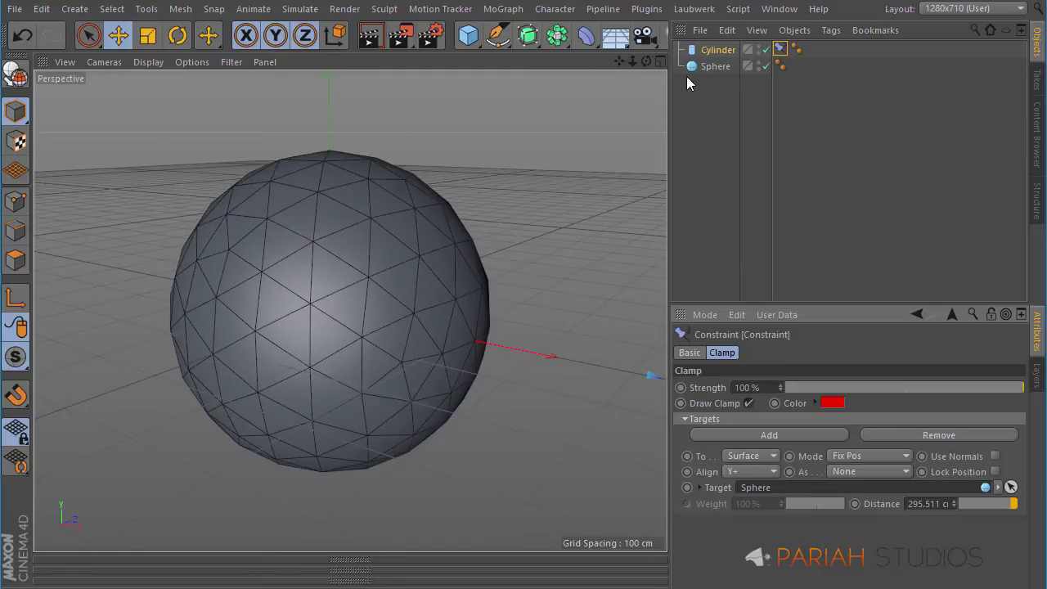
- Lower the clamp Distance to 0 cm, orbiting to check the cylinder on the sphere
mouse_move(373, 265)
alt+mouse_down()
mouse_move(327, 330)
mouse_move(45, 286)
mouse_move(96, 265)
mouse_move(133, 305)
mouse_move(397, 255)
mouse_move(368, 303)
mouse_move(369, 325)
mouse_move(414, 358)
mouse_move(419, 344)
mouse_move(401, 295)
mouse_move(324, 315)
mouse_move(424, 357)
alt+mouse_up()
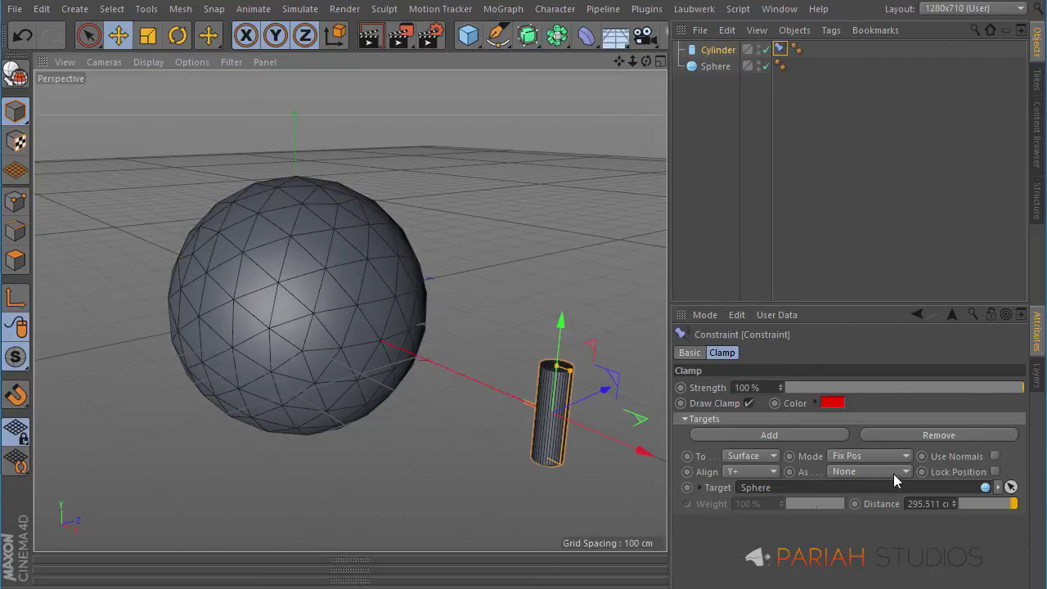
mouse_move(982, 504)
mouse_down()
mouse_move(991, 505)
mouse_move(908, 515)
mouse_move(1018, 507)
mouse_move(982, 506)
mouse_up()
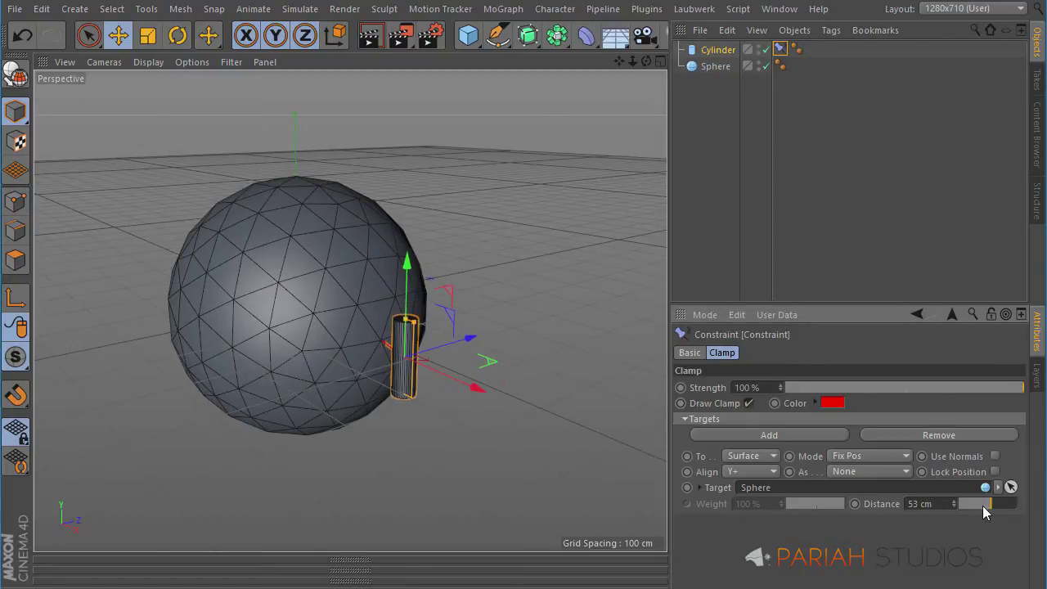
alt+drag(421, 327, 374, 350)
alt+right_drag(374, 347, 433, 282)
drag(984, 510, 946, 512)
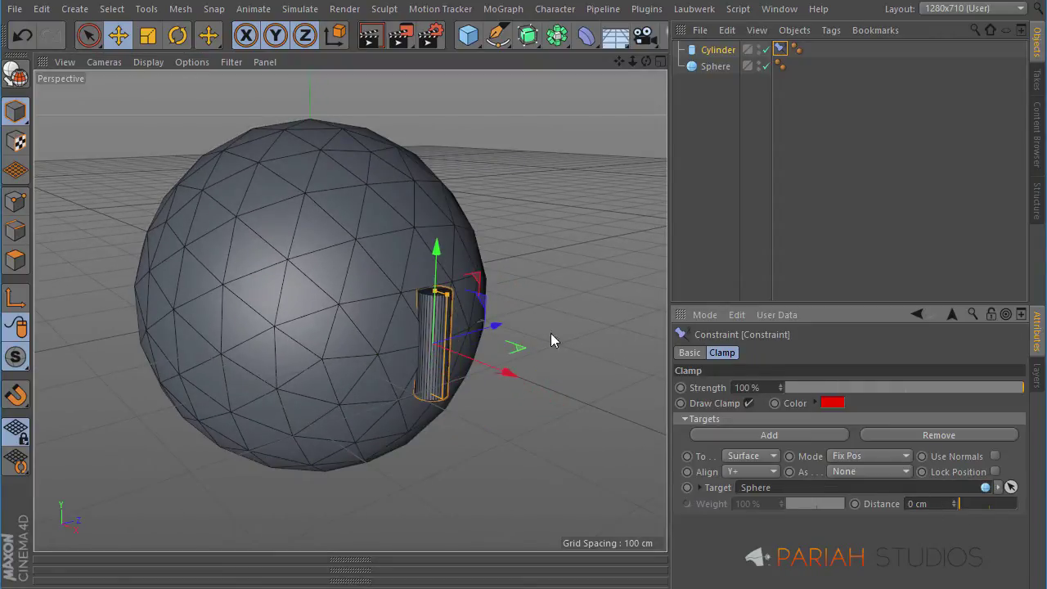
alt+drag(404, 334, 327, 310)
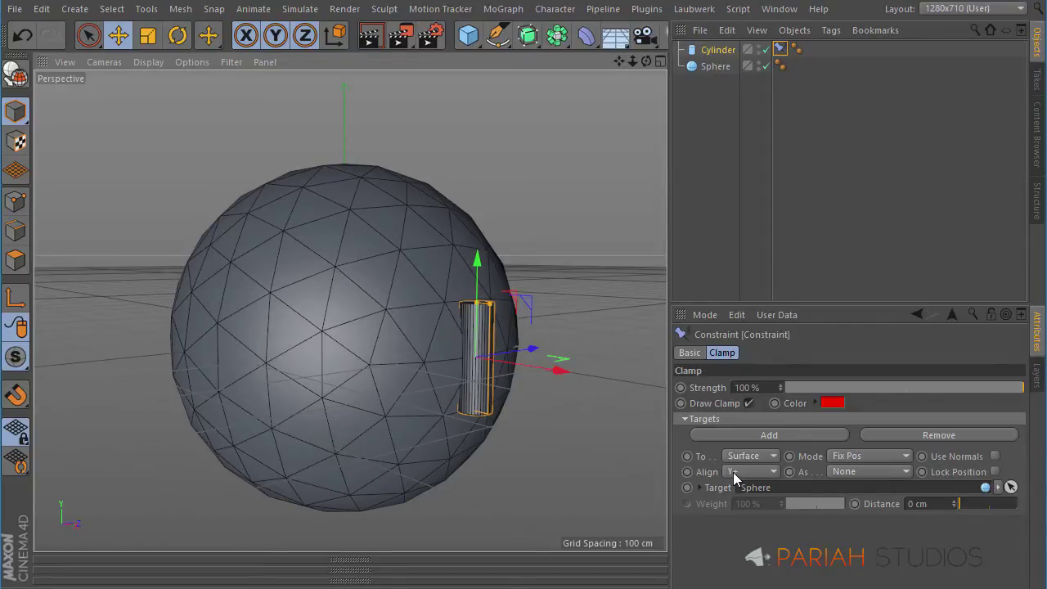
- Align the clamped cylinder to the surface normal and orbit to inspect its orientation
click(876, 455)
click(854, 463)
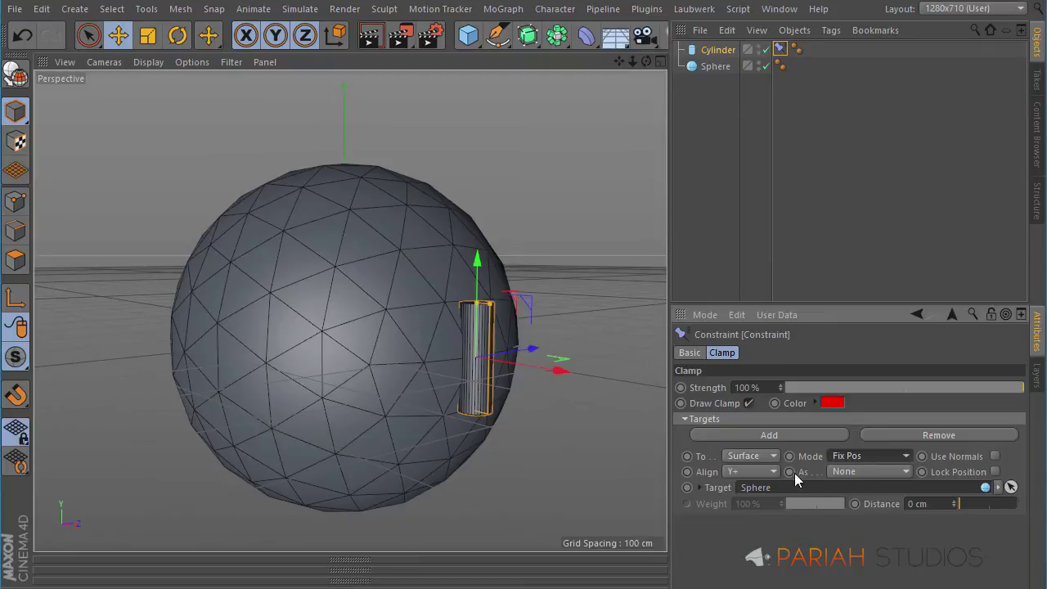
click(859, 470)
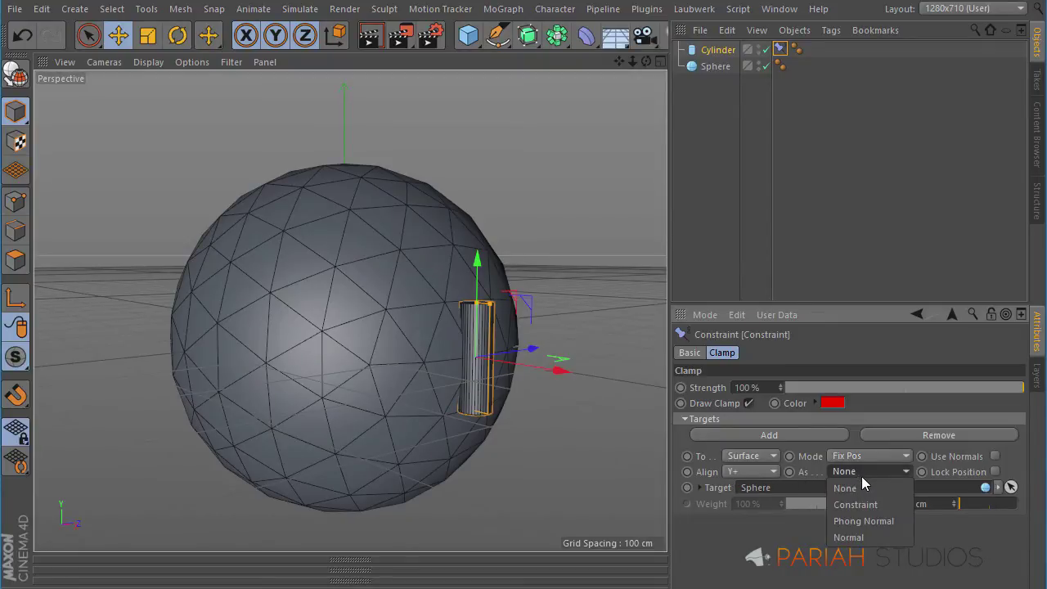
click(869, 538)
alt+drag(462, 401, 455, 358)
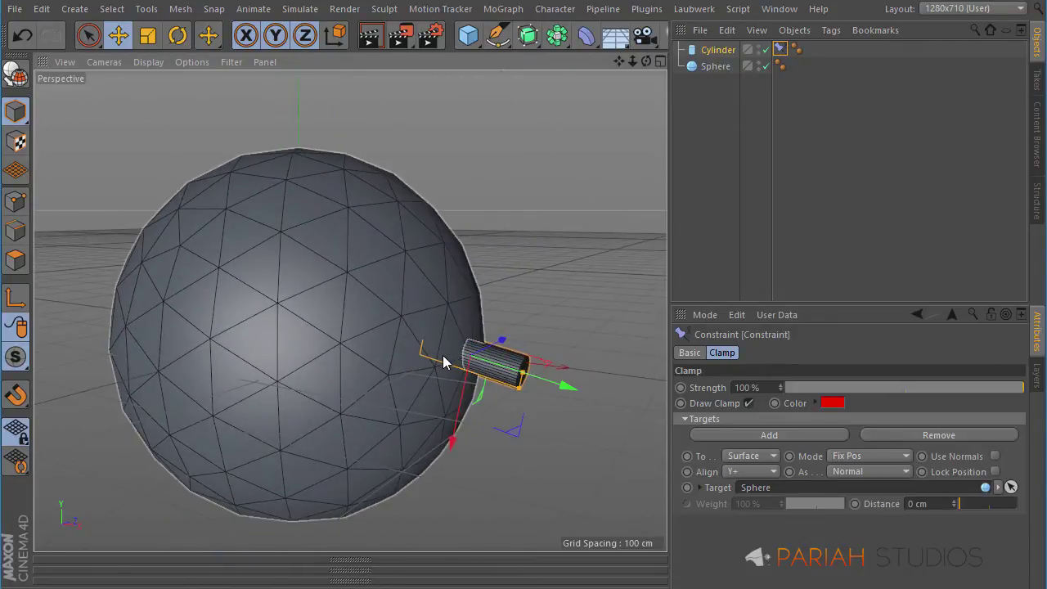
alt+drag(464, 310, 493, 335)
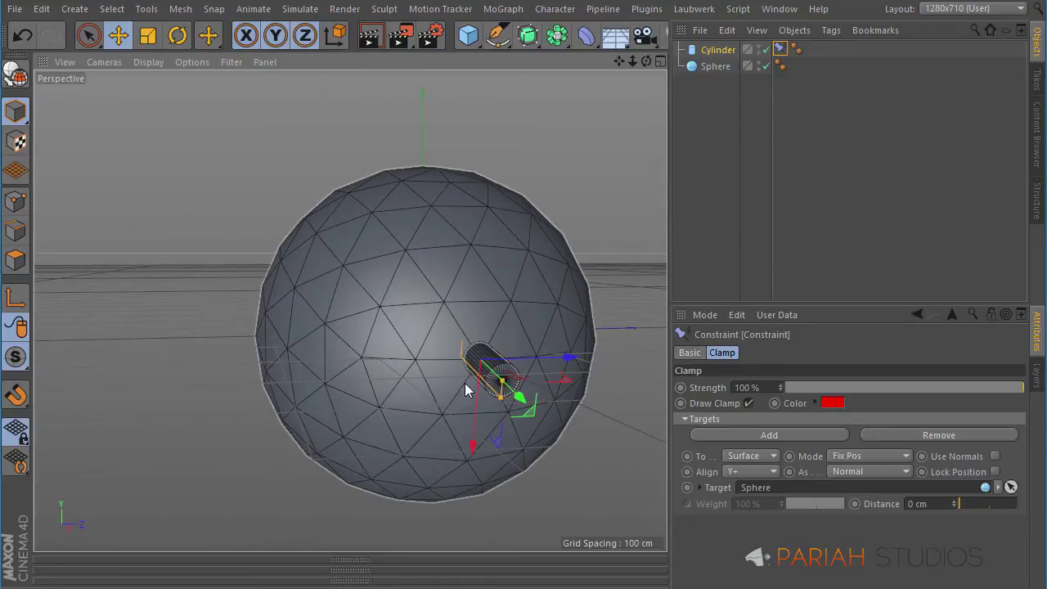
alt+drag(464, 383, 428, 340)
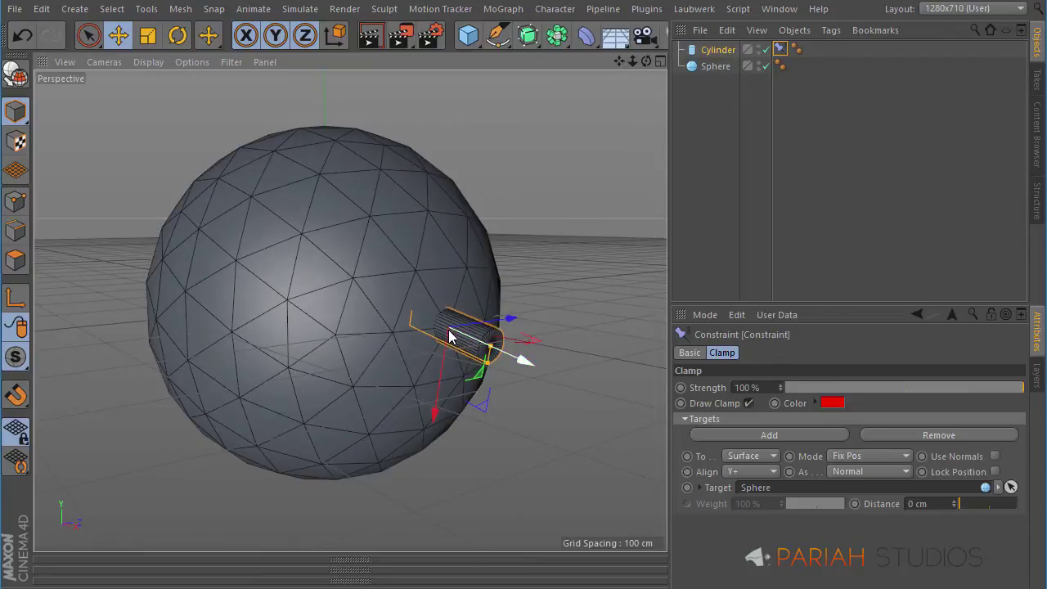
alt+drag(496, 297, 409, 347)
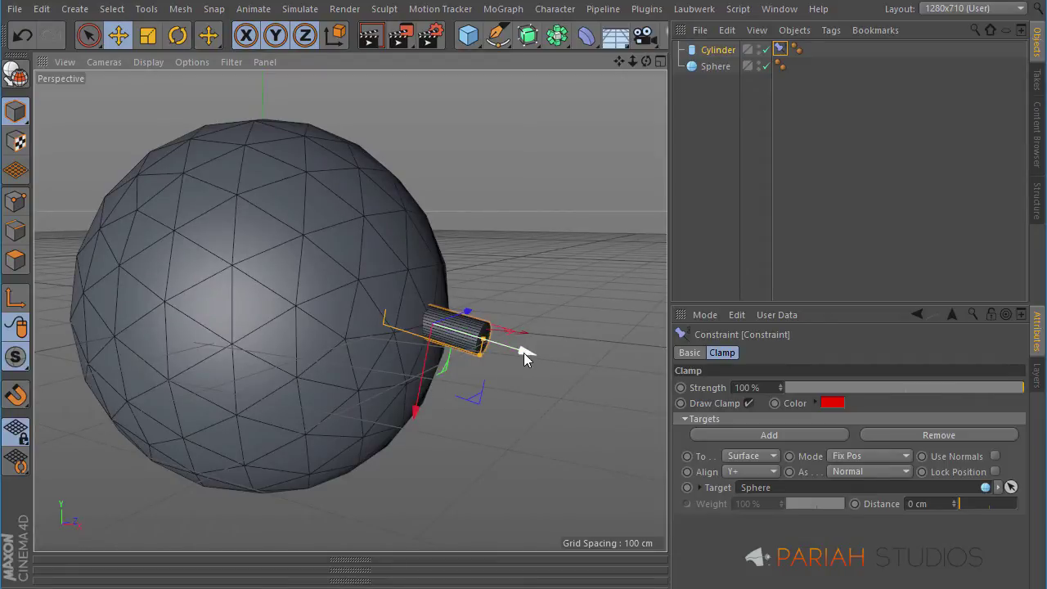
- Slide the cylinder up the sphere and set the clamp Distance to 39 cm
drag(523, 352, 565, 372)
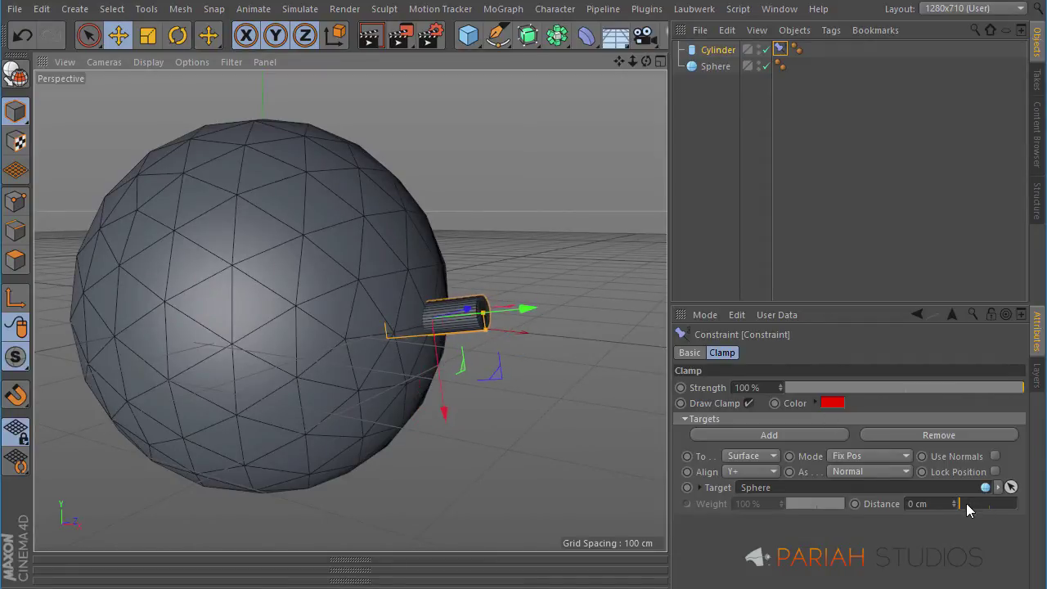
mouse_move(965, 503)
mouse_down()
mouse_move(995, 504)
mouse_move(981, 502)
mouse_up()
drag(487, 402, 561, 381)
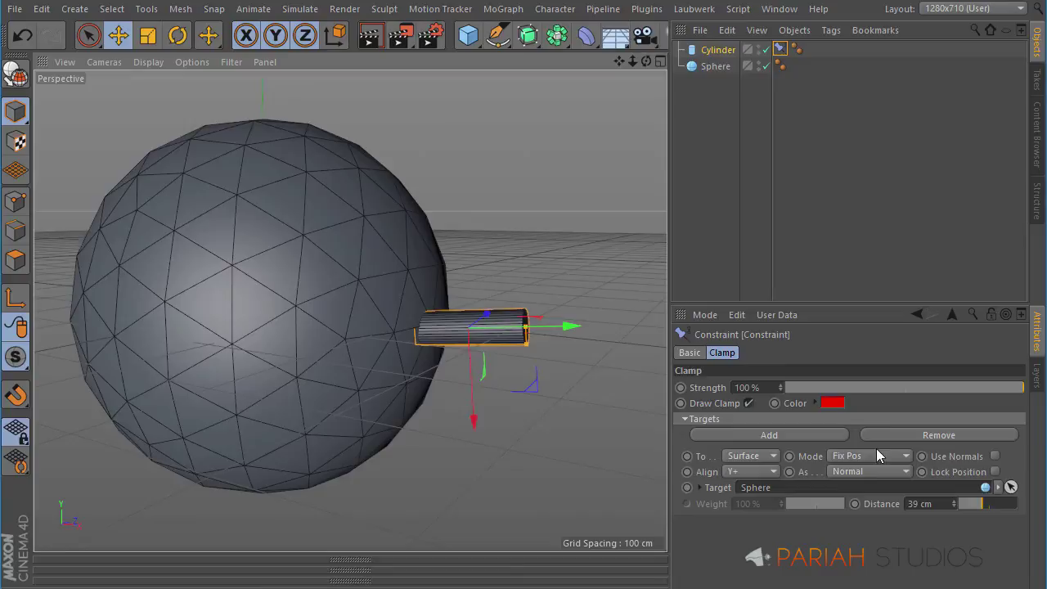
- Set the clamp alignment to Phong Normal and slide the cylinder around to check
click(870, 479)
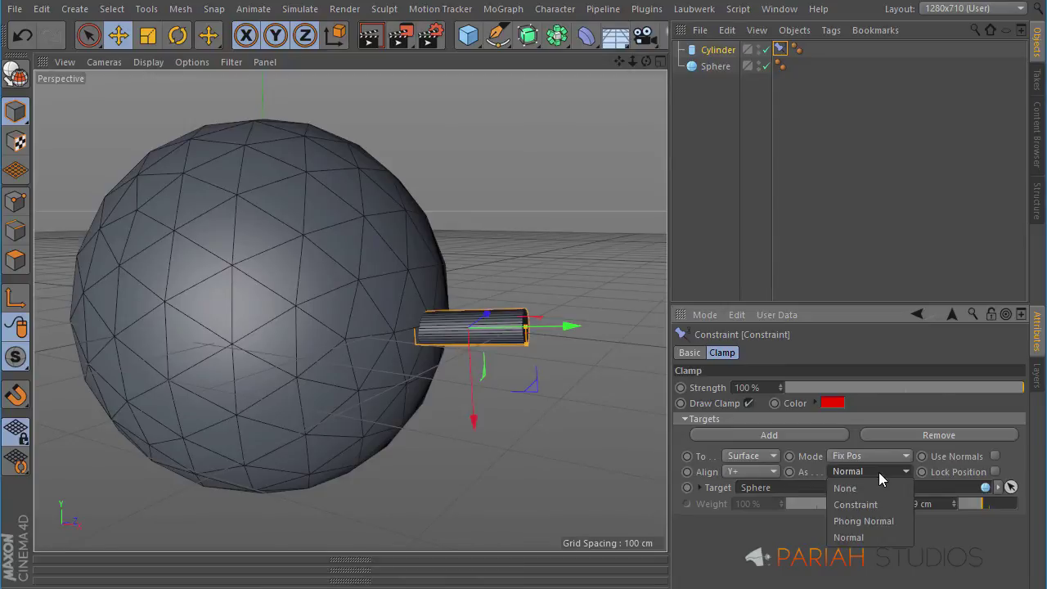
click(887, 521)
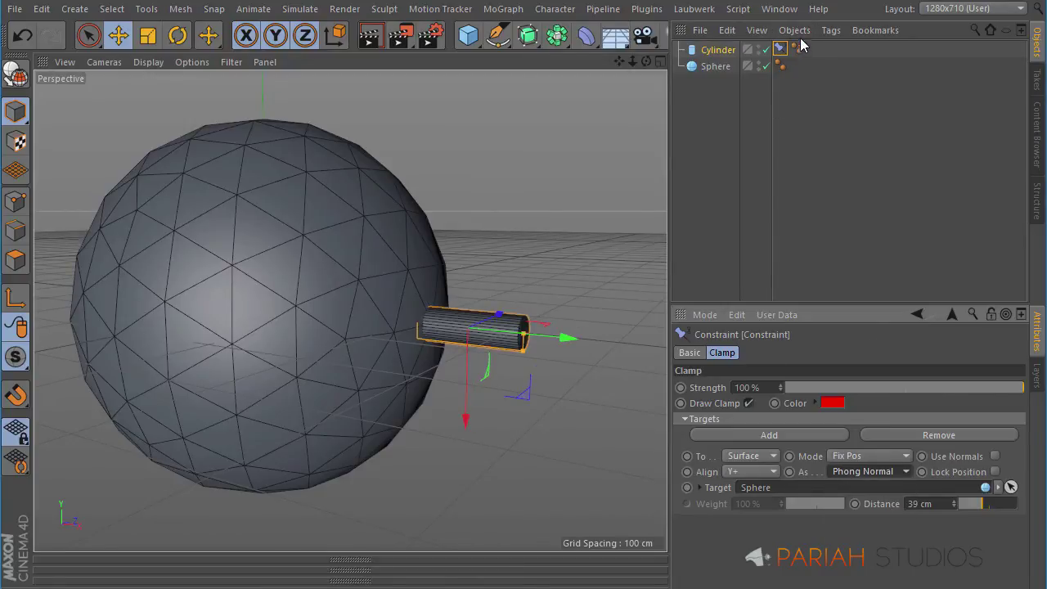
drag(465, 421, 373, 219)
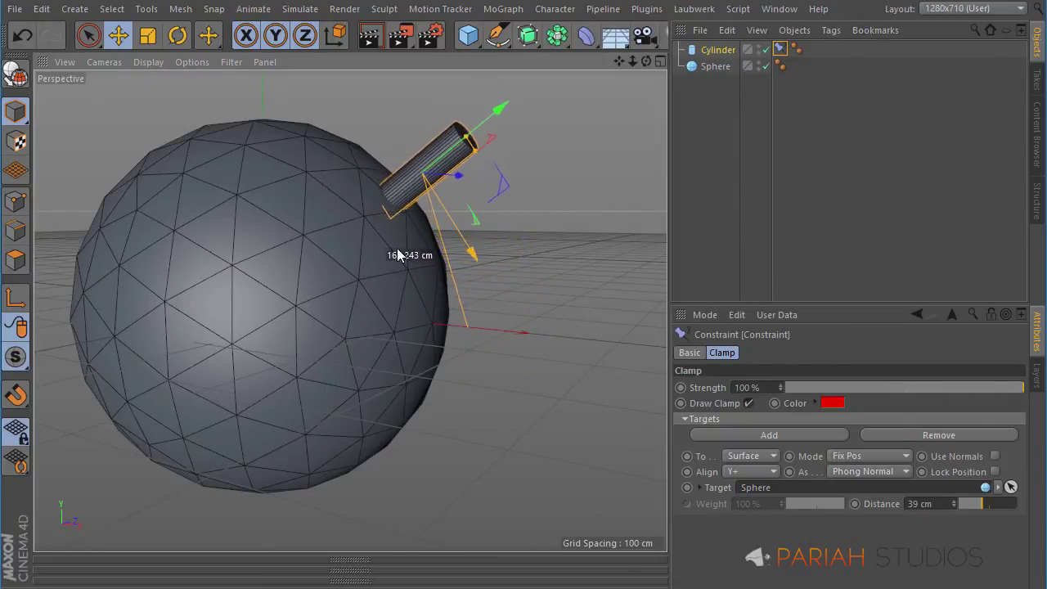
drag(398, 254, 448, 499)
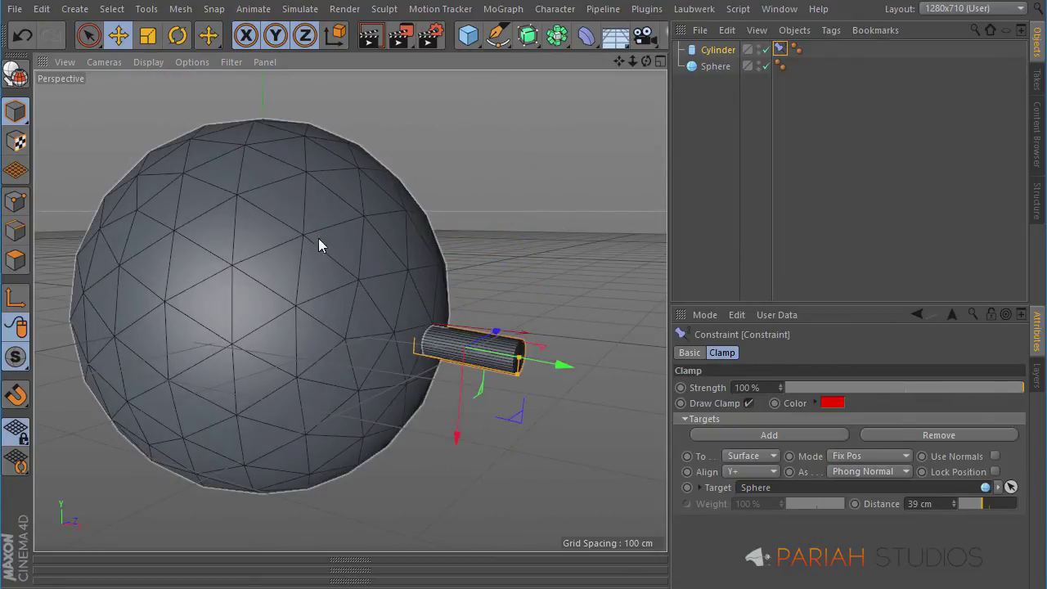
alt+drag(274, 289, 391, 296)
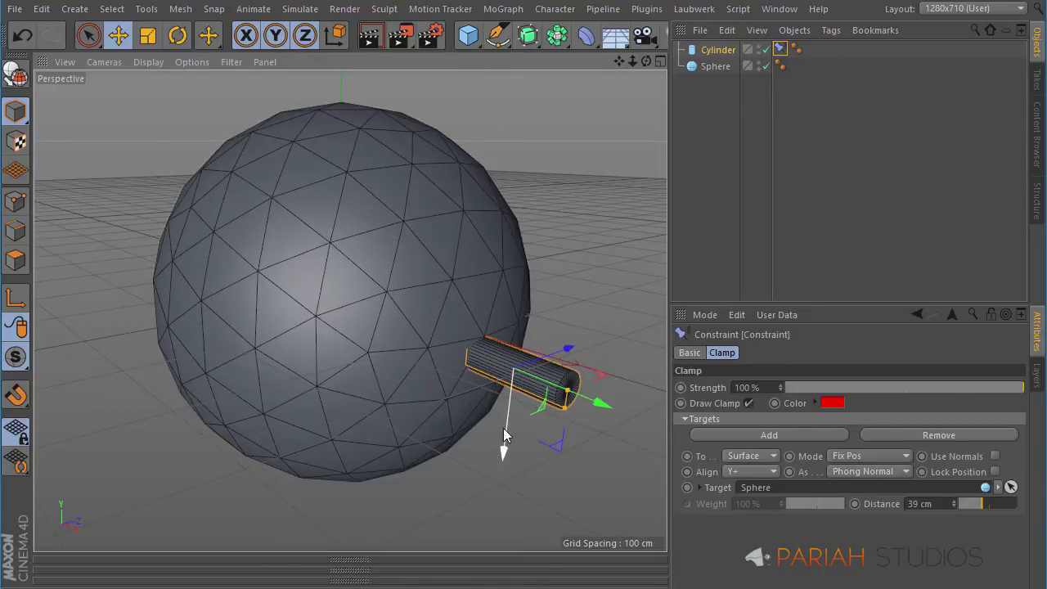
- Raise the cylinder and Ctrl-drag a duplicate, Cylinder.1, onto the sphere's left side
drag(503, 435, 503, 382)
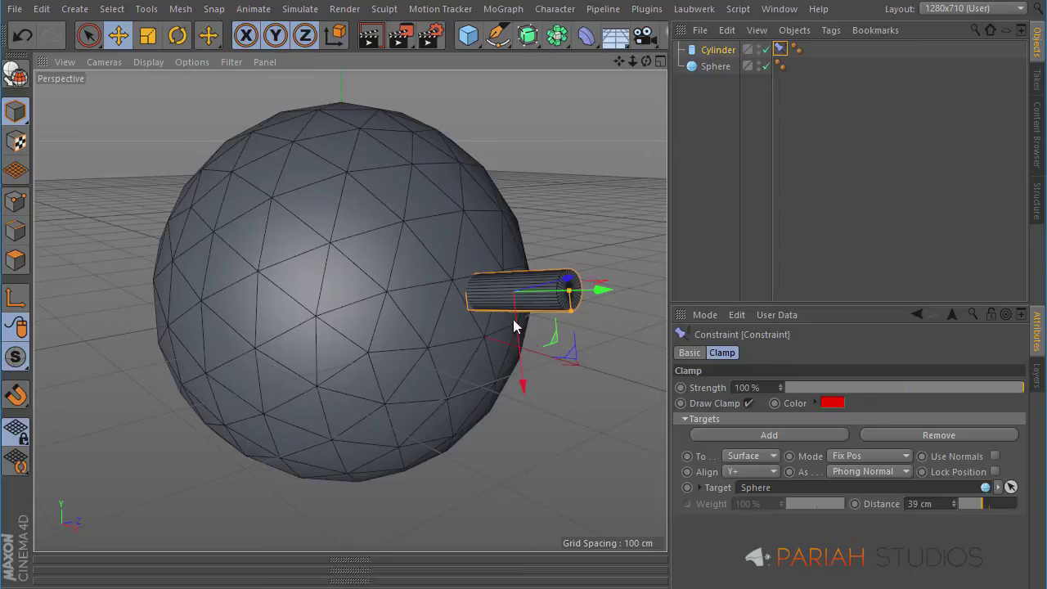
alt+drag(501, 304, 449, 306)
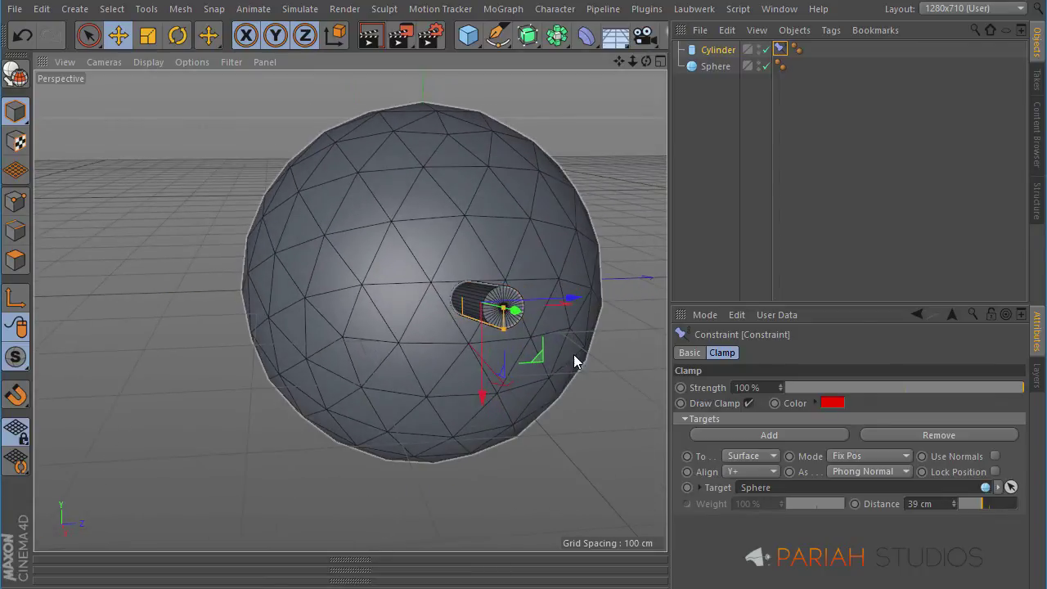
ctrl+drag(539, 358, 185, 391)
- Ctrl-drag a third copy, Cylinder.2, onto the upper part of the sphere
alt+drag(339, 304, 439, 318)
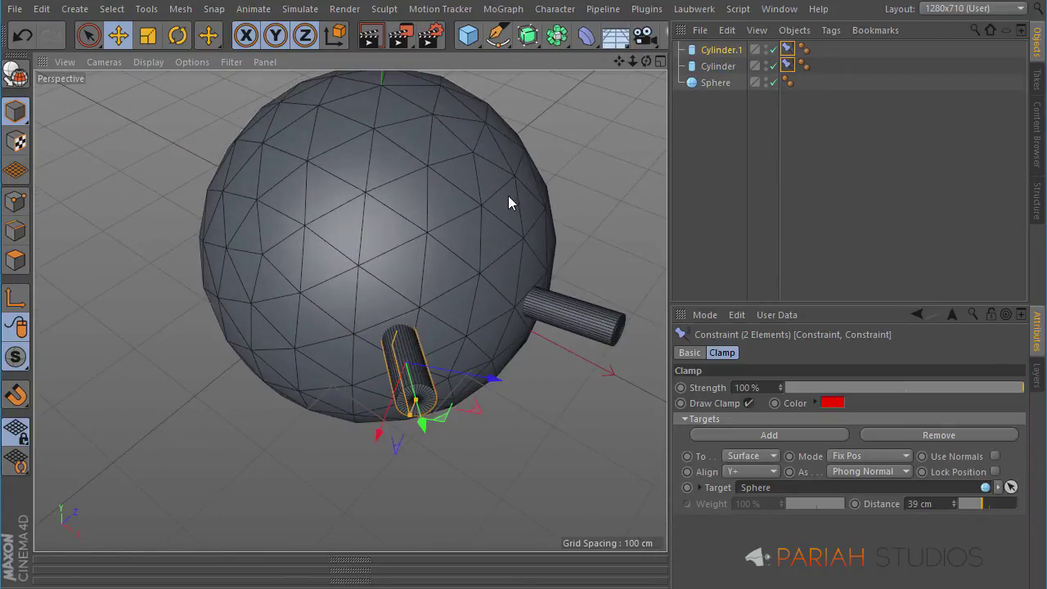
ctrl+drag(385, 441, 462, 219)
mouse_move(490, 324)
alt+mouse_down()
mouse_move(480, 234)
mouse_move(353, 288)
mouse_move(369, 262)
mouse_move(411, 277)
mouse_move(389, 252)
mouse_move(379, 278)
mouse_move(404, 264)
mouse_move(369, 270)
mouse_move(436, 251)
mouse_move(431, 275)
alt+mouse_up()
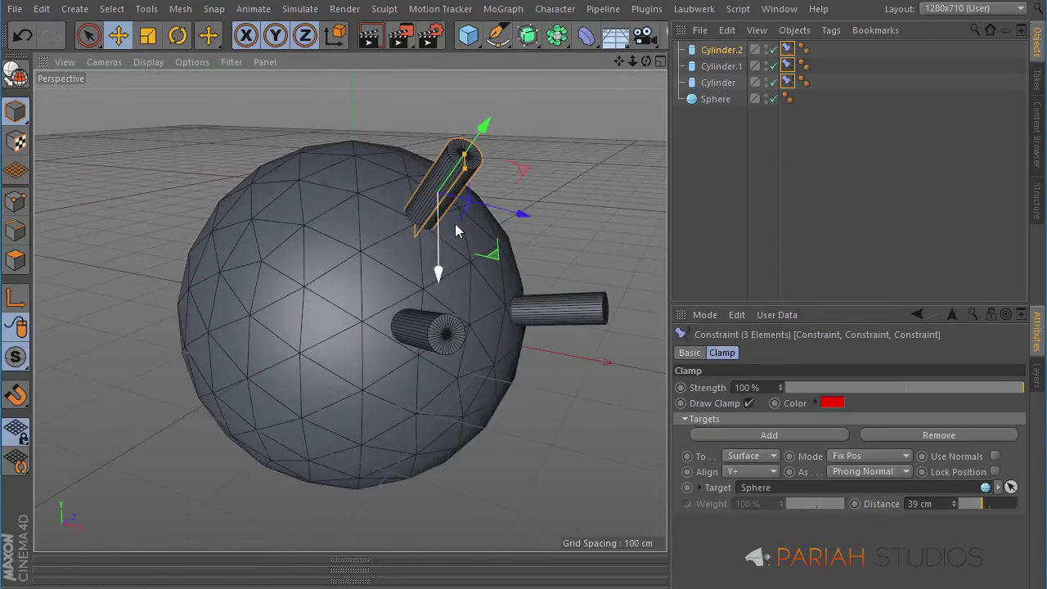
alt+drag(539, 193, 432, 280)
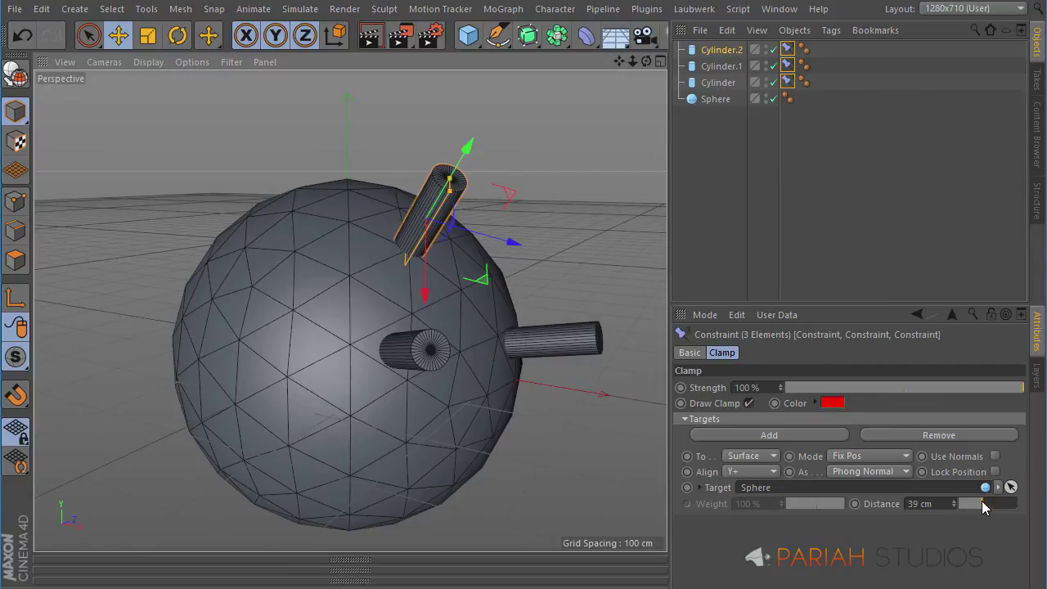
- Set all three clamp Distances to 21 cm, then Cylinder.2's alone to 3 cm
mouse_move(982, 507)
mouse_down()
mouse_move(1012, 506)
mouse_move(960, 504)
mouse_move(970, 503)
mouse_up()
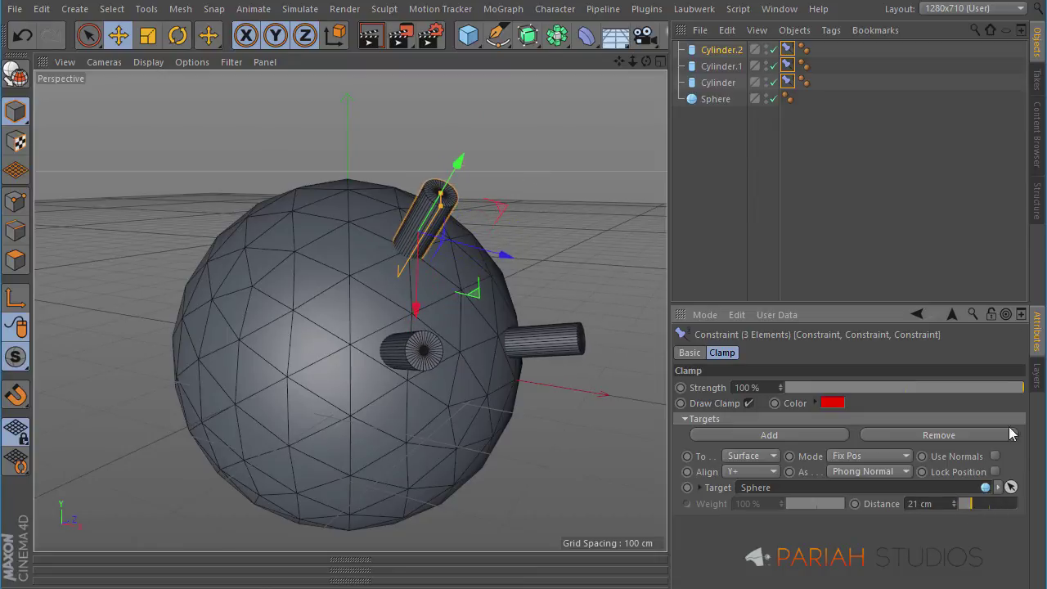
click(805, 127)
click(787, 49)
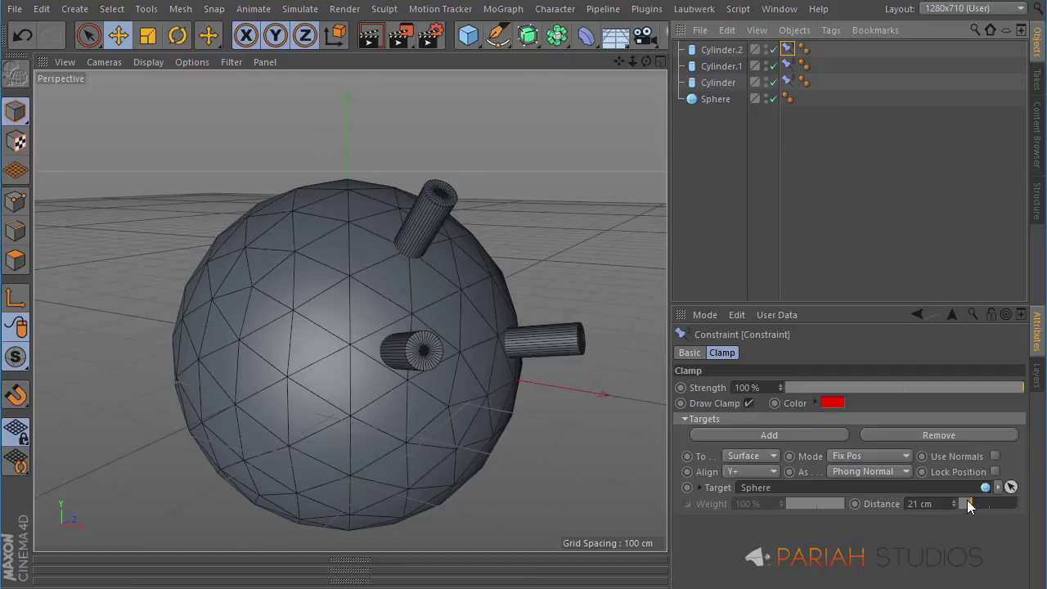
mouse_move(967, 505)
mouse_down()
mouse_move(987, 500)
mouse_move(939, 513)
mouse_move(948, 511)
mouse_up()
alt+drag(435, 224, 332, 287)
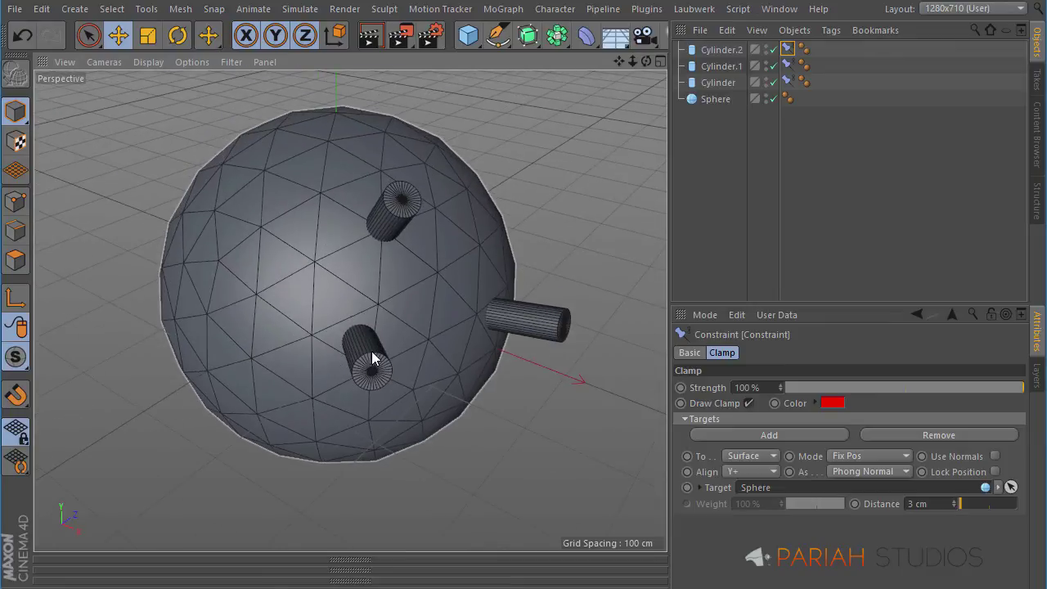
alt+drag(373, 358, 360, 307)
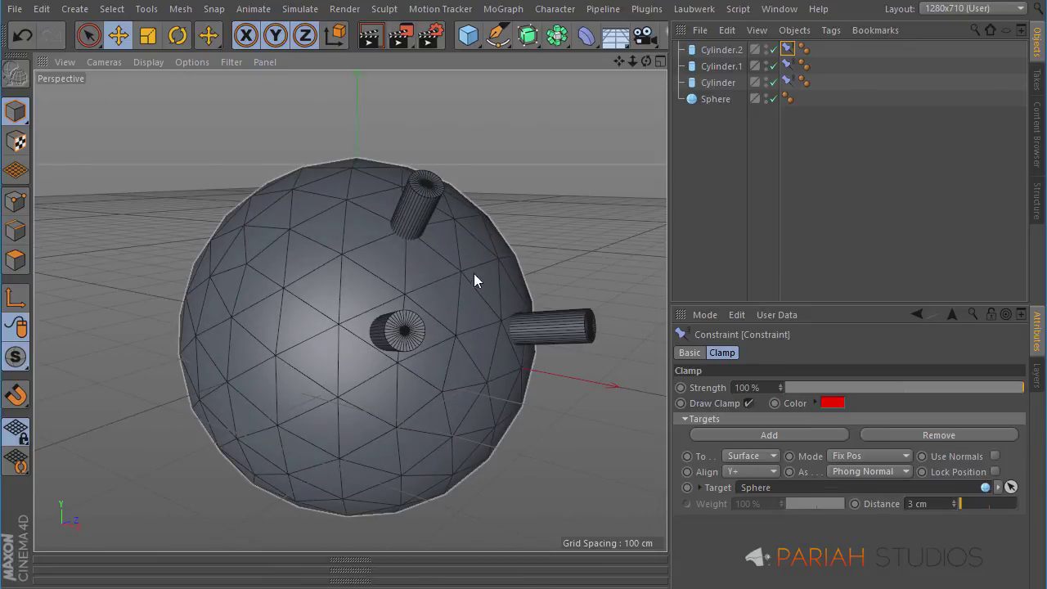
alt+drag(371, 319, 396, 341)
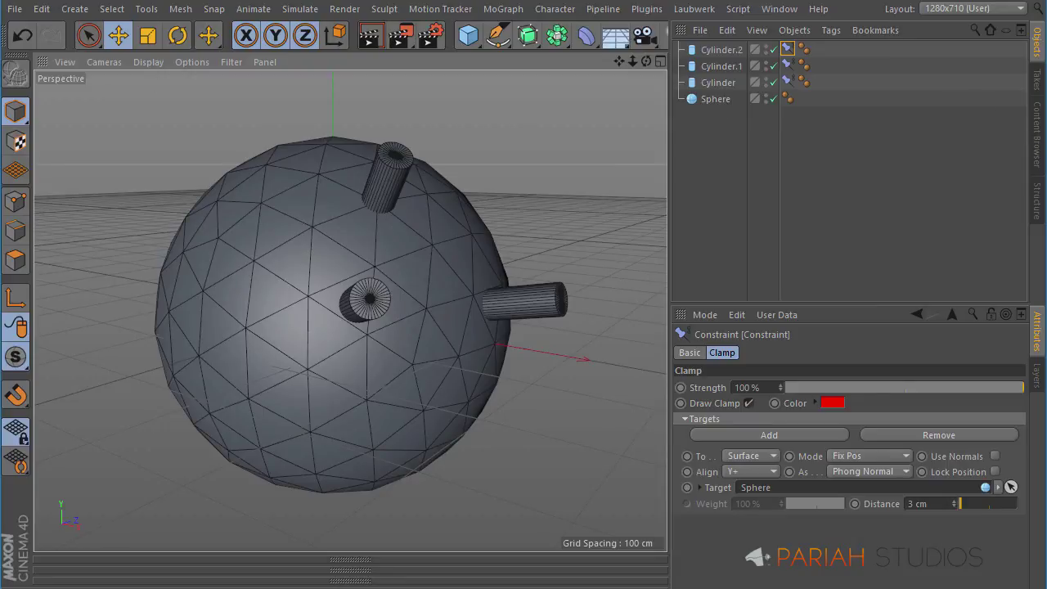
- Switch the object list to the Takes manager showing the Main take
click(1036, 86)
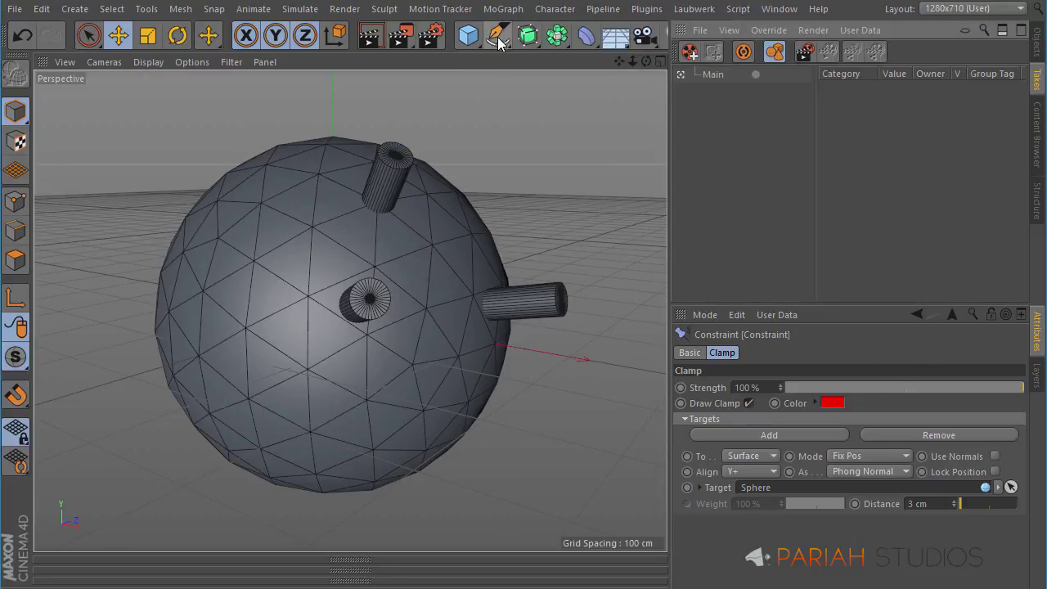